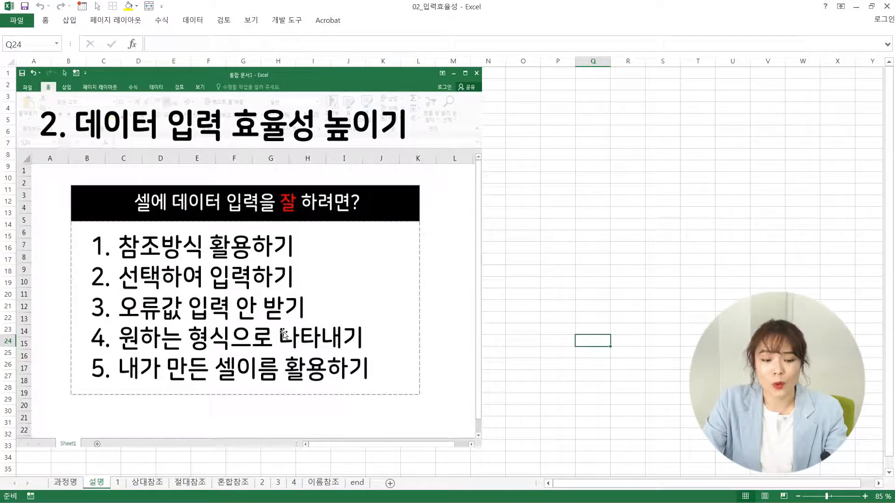
{"action": "left_click", "coordinate": [535, 185]}
{"action": "left_click", "coordinate": [529, 237]}
{"action": "left_click", "coordinate": [535, 185]}
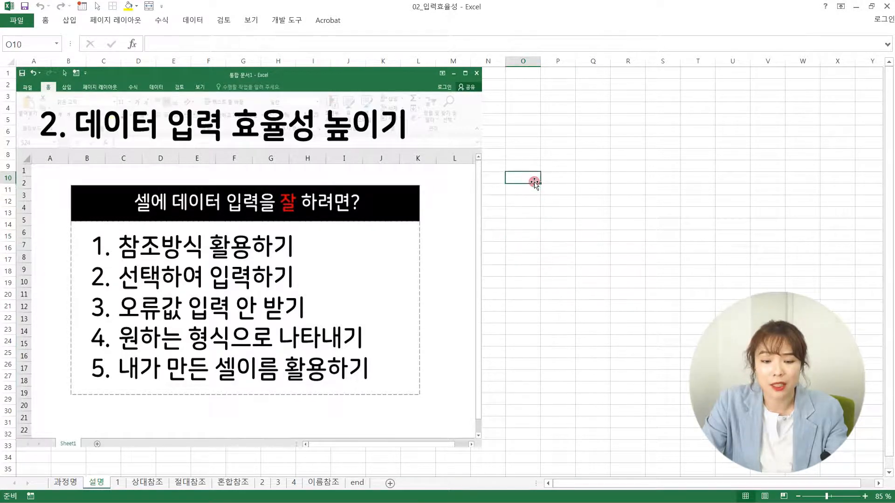
{"action": "left_click", "coordinate": [552, 235]}
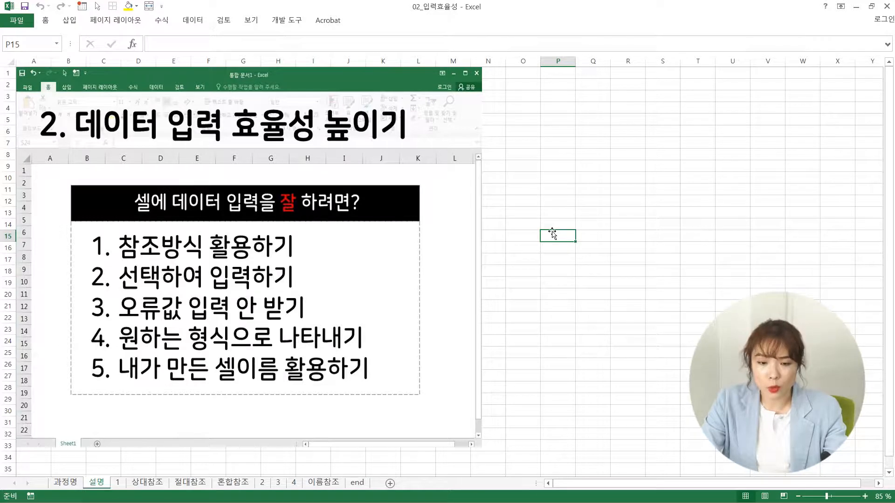
{"action": "left_click", "coordinate": [562, 61]}
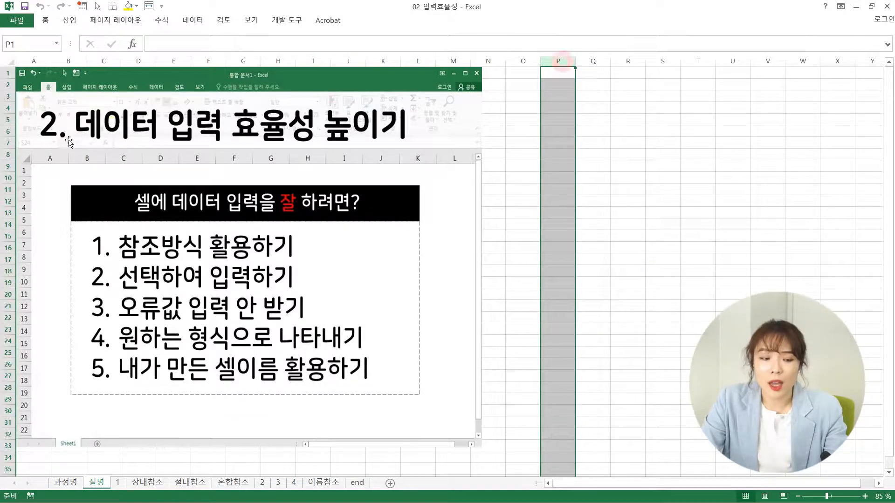
{"action": "left_click", "coordinate": [5, 131]}
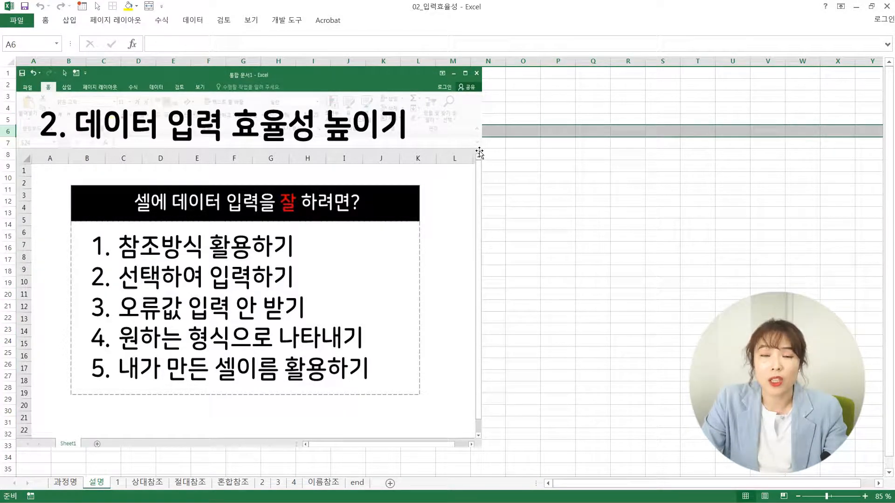
{"action": "left_click", "coordinate": [532, 179]}
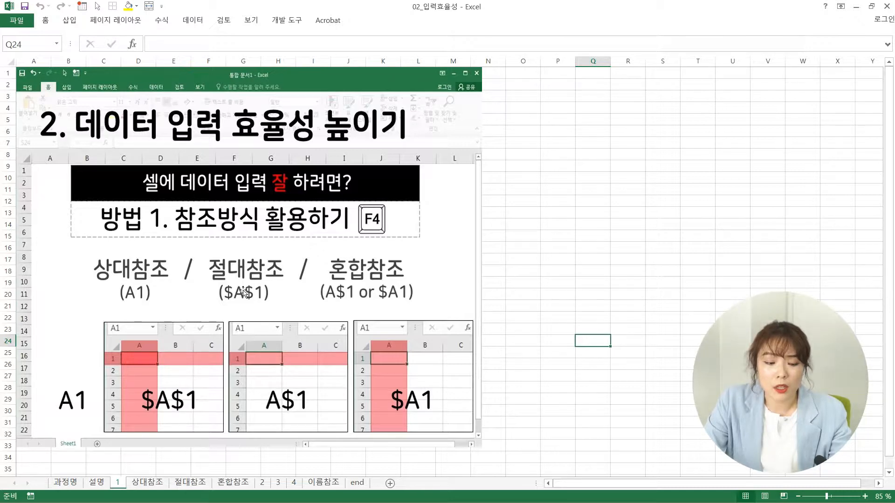
- On the 상대참조 sheet, calculate the first product's 재고량 in D4 with the formula =B4-C4
{"action": "left_click", "coordinate": [160, 482]}
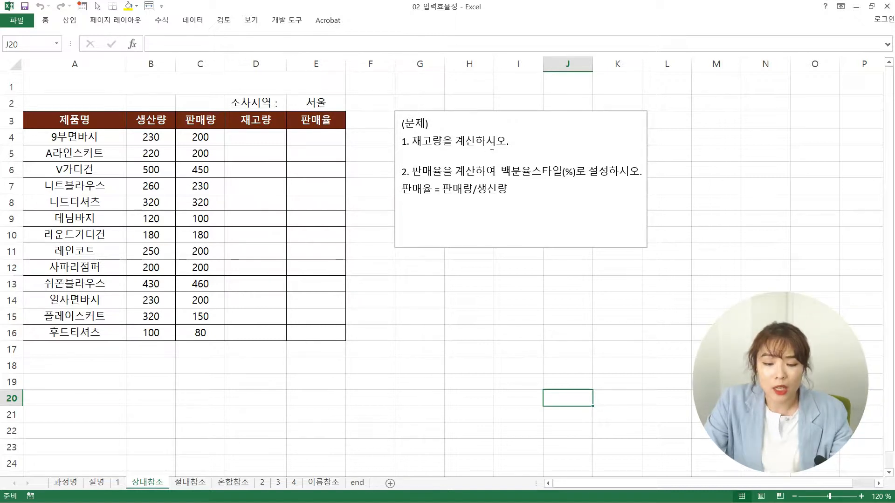
{"action": "left_click", "coordinate": [256, 136]}
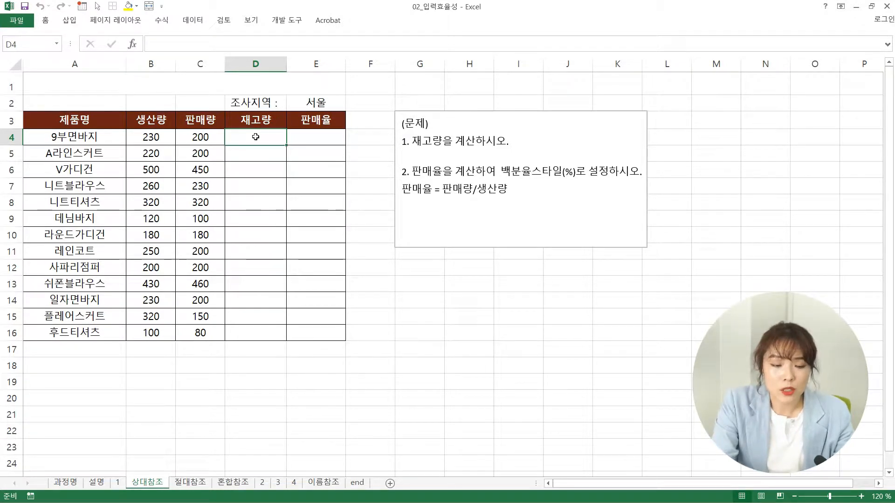
{"action": "type", "text": "="}
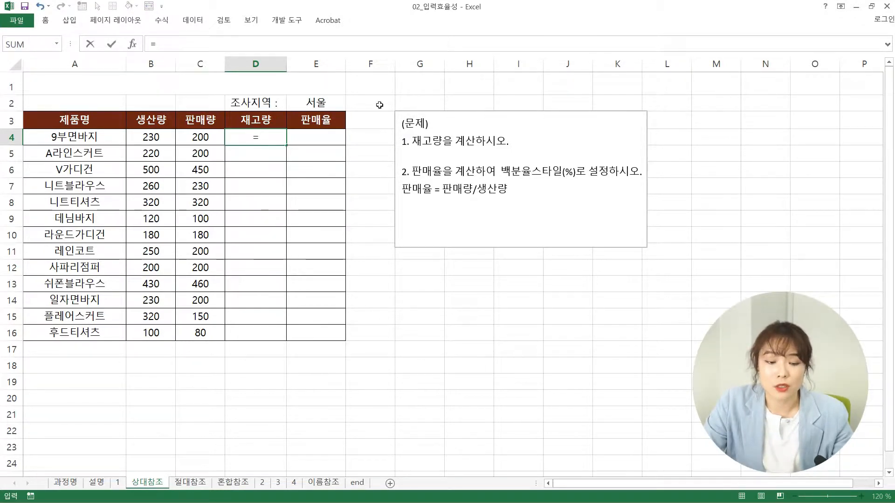
{"action": "left_click", "coordinate": [157, 139]}
{"action": "type", "text": "-"}
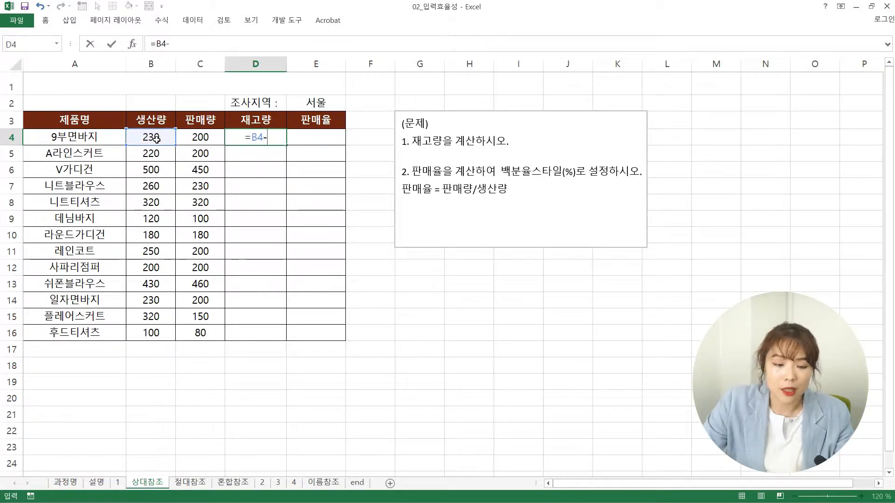
{"action": "left_click", "coordinate": [190, 136]}
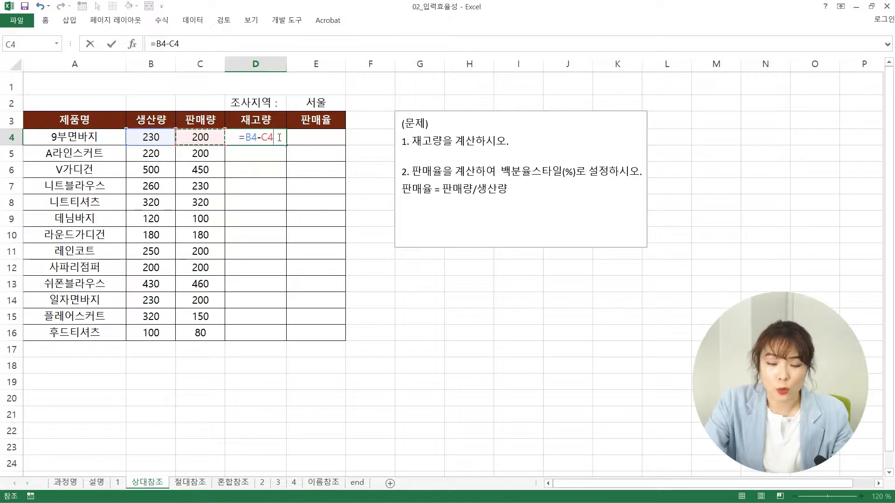
{"action": "key", "text": "ctrl+Return"}
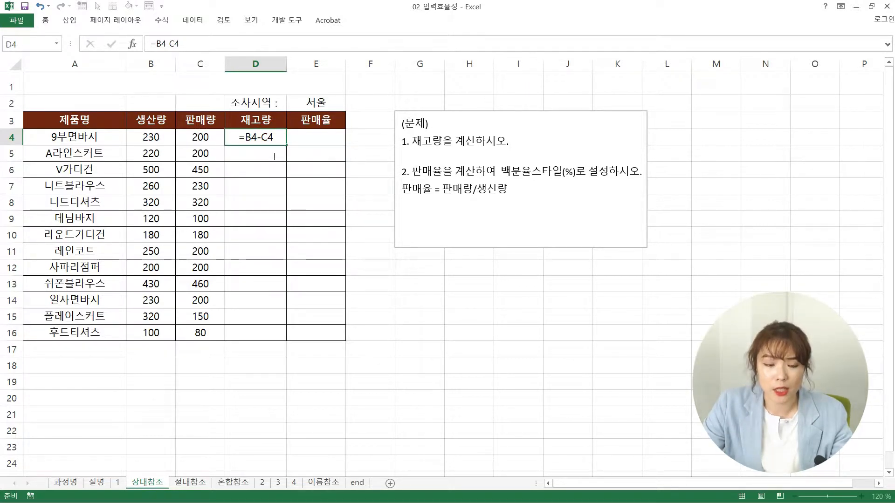
{"action": "key", "text": "Return"}
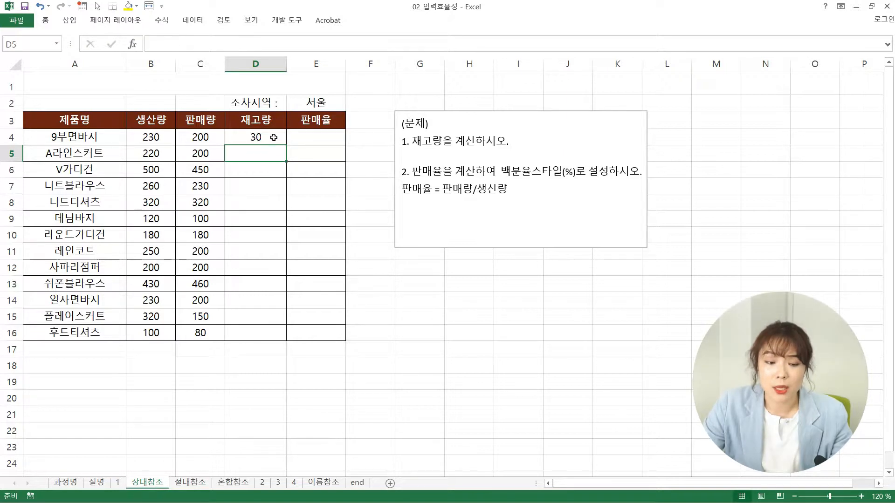
- Fill the 재고량 formula from D4 down through D16 for all products
{"action": "left_click", "coordinate": [273, 137]}
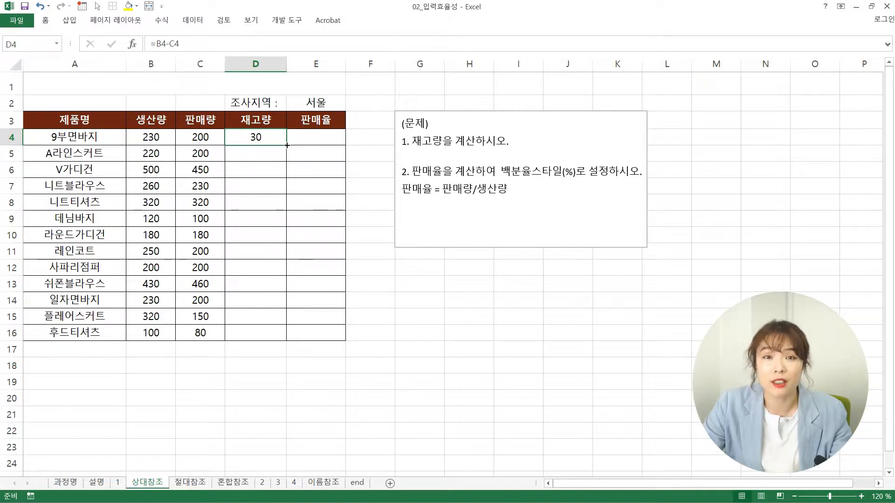
{"action": "left_click_drag", "start_coordinate": [287, 145], "coordinate": [286, 145]}
{"action": "left_click_drag", "start_coordinate": [284, 214], "coordinate": [278, 340]}
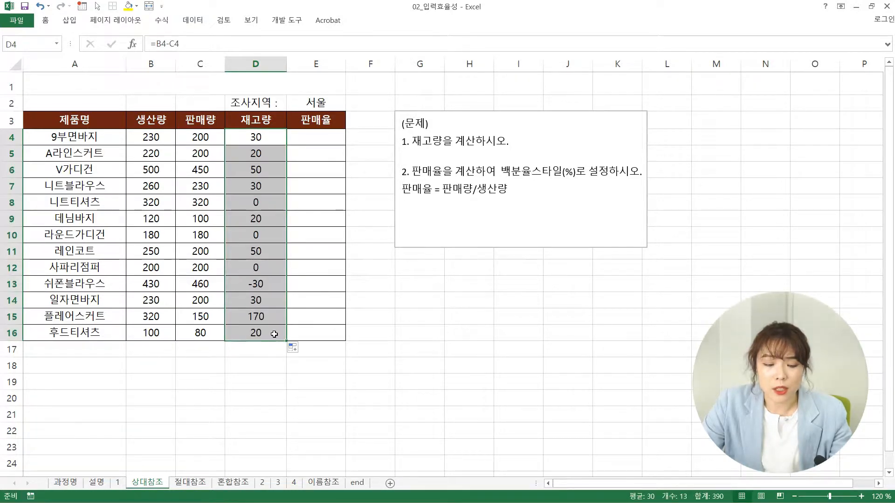
- Examine which cells the copied 재고량 formula refers to in D16
{"action": "left_click", "coordinate": [274, 333]}
{"action": "double_click", "coordinate": [273, 334]}
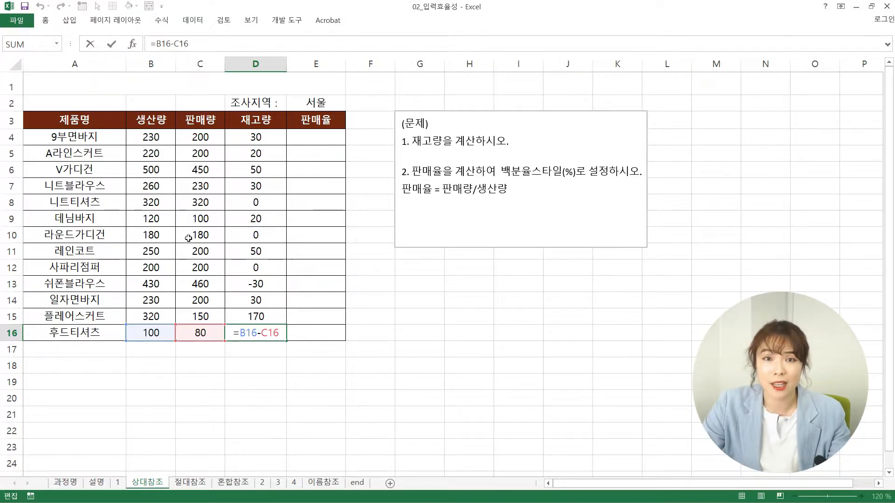
{"action": "key", "text": "ctrl+Return"}
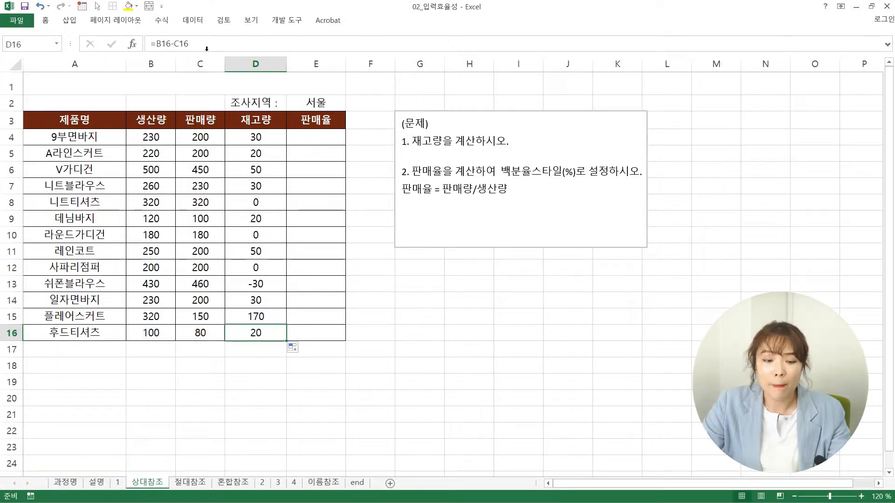
- Calculate 판매율 in E4 with the formula =C4/B4 and fill it down through E16
{"action": "left_click", "coordinate": [315, 132]}
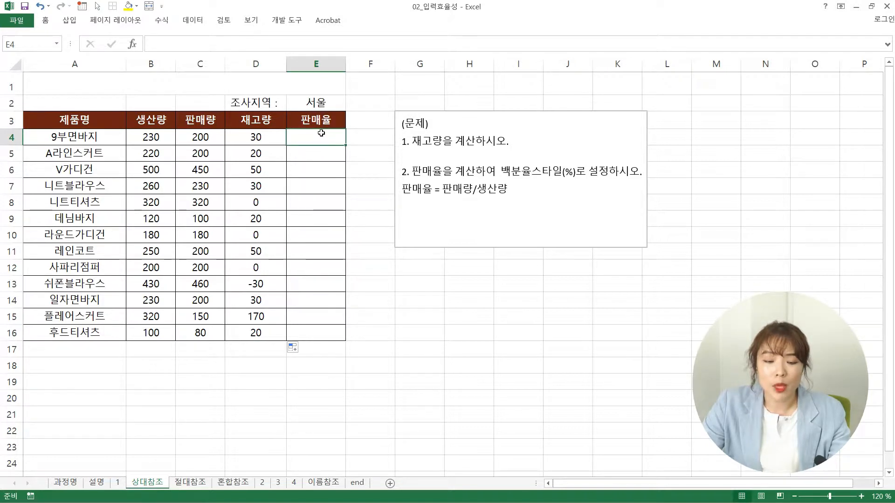
{"action": "type", "text": "="}
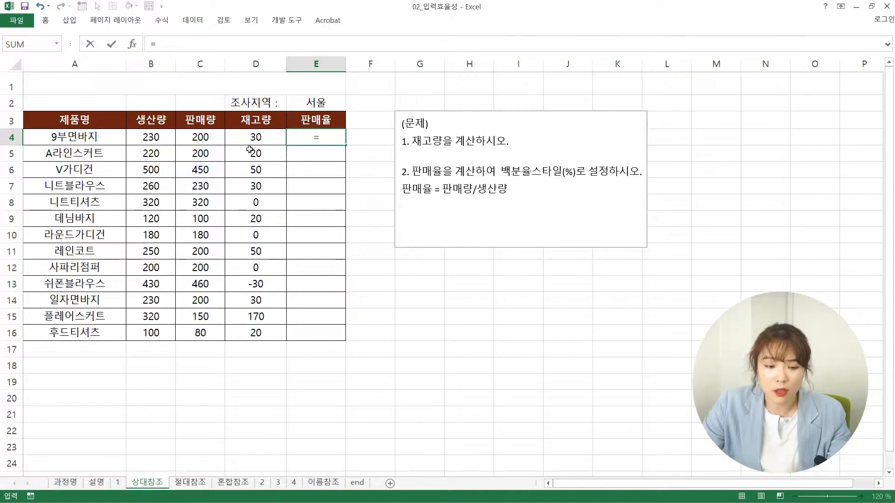
{"action": "left_click", "coordinate": [206, 135]}
{"action": "type", "text": "/"}
{"action": "left_click", "coordinate": [164, 134]}
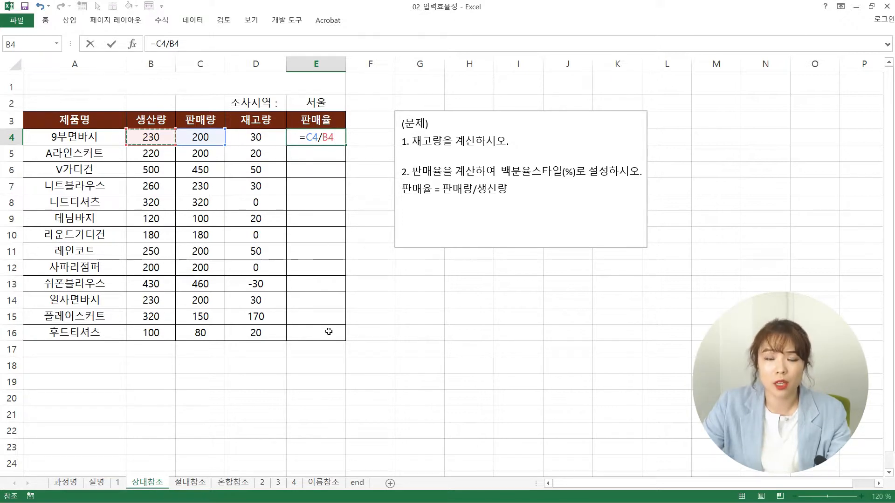
{"action": "key", "text": "Return"}
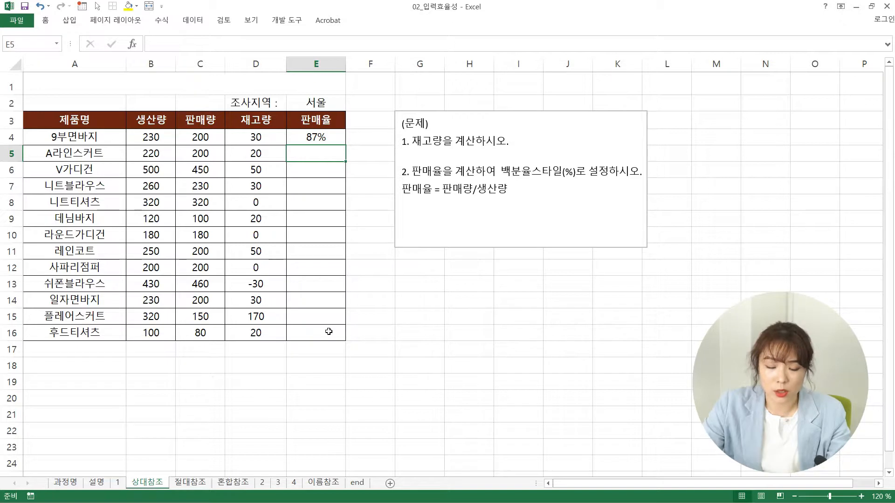
{"action": "left_click", "coordinate": [321, 140]}
{"action": "left_click_drag", "start_coordinate": [346, 144], "coordinate": [349, 341]}
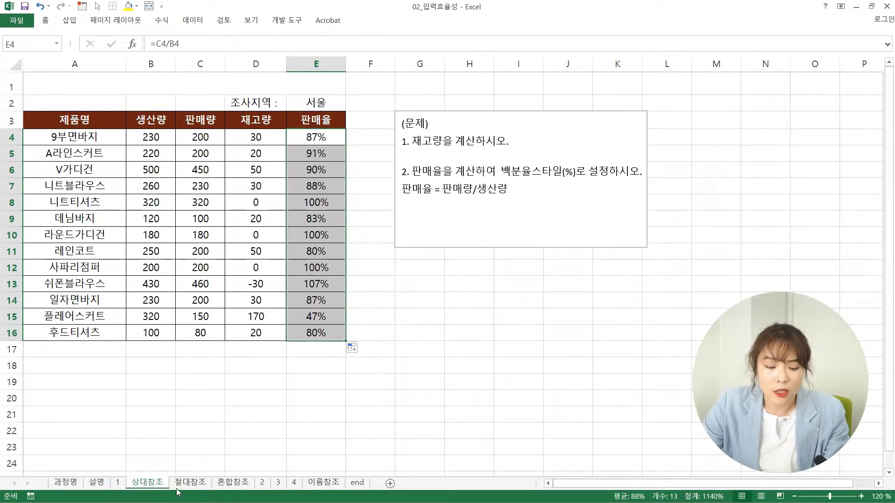
- Open the 절대참조 sheet and examine the 환율 label and its value in C2:D2
{"action": "left_click", "coordinate": [189, 483]}
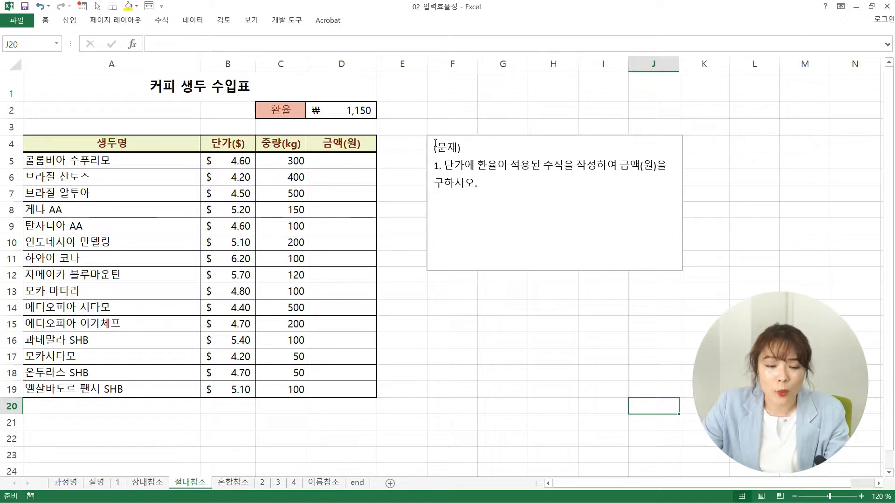
{"action": "left_click", "coordinate": [358, 107]}
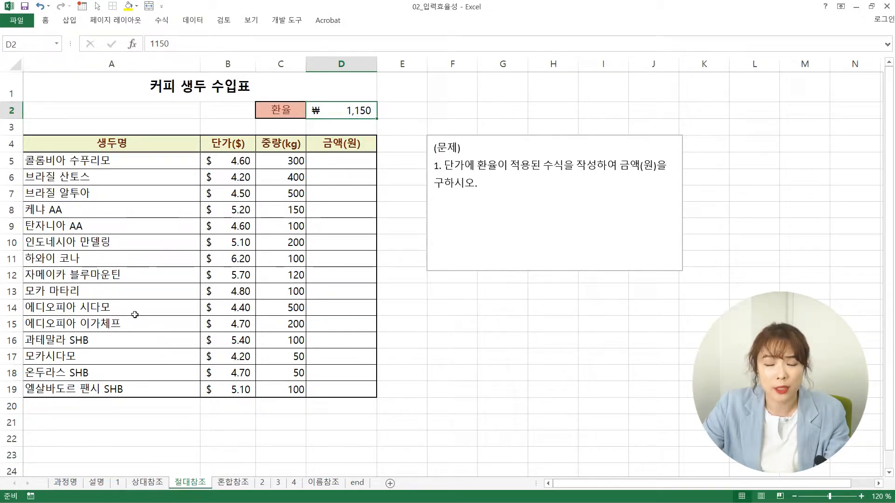
{"action": "left_click", "coordinate": [283, 113]}
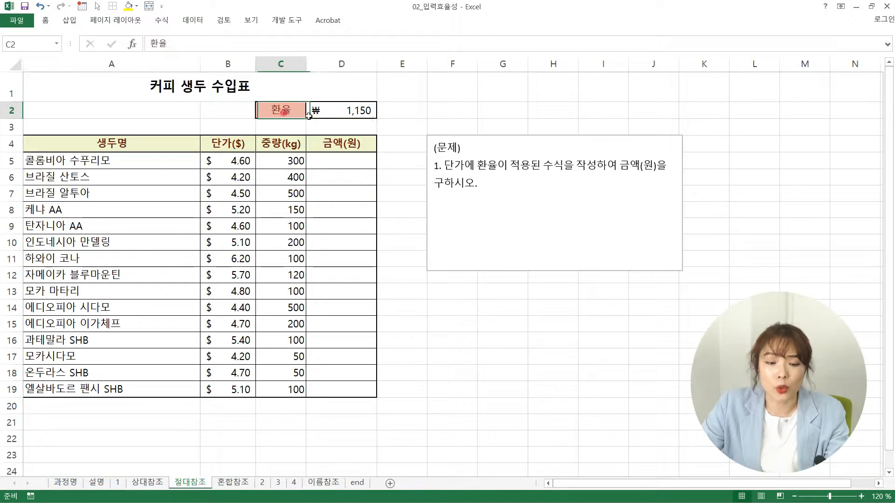
{"action": "left_click_drag", "start_coordinate": [308, 115], "coordinate": [310, 115]}
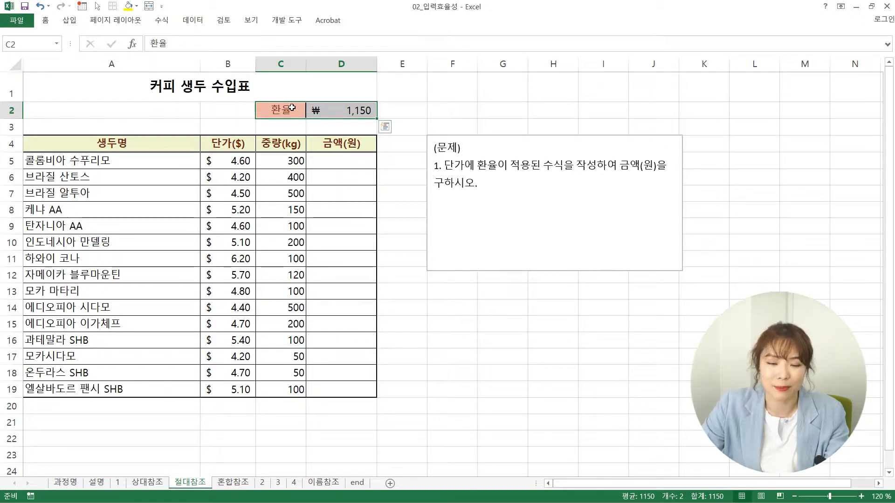
- Build the 금액(원) formula in D5 as =B5*C5*D2, multiplying unit price, weight and exchange rate
{"action": "left_click", "coordinate": [355, 161]}
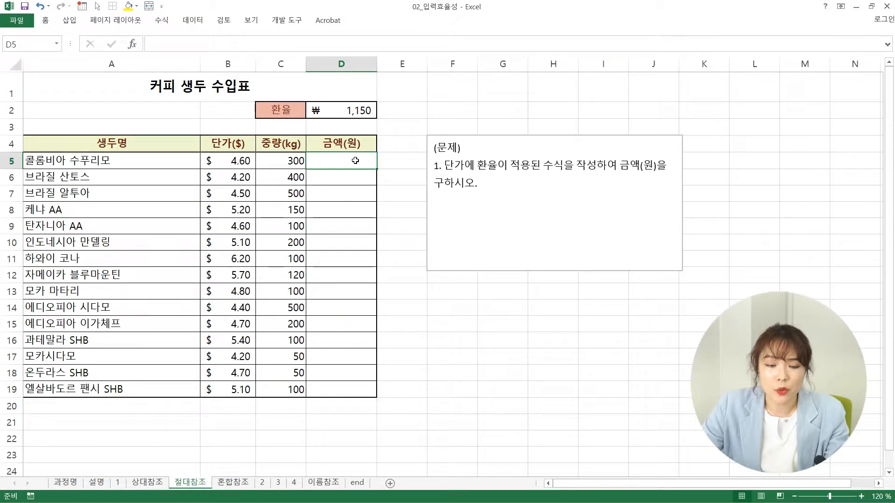
{"action": "type", "text": "="}
{"action": "left_click", "coordinate": [238, 162]}
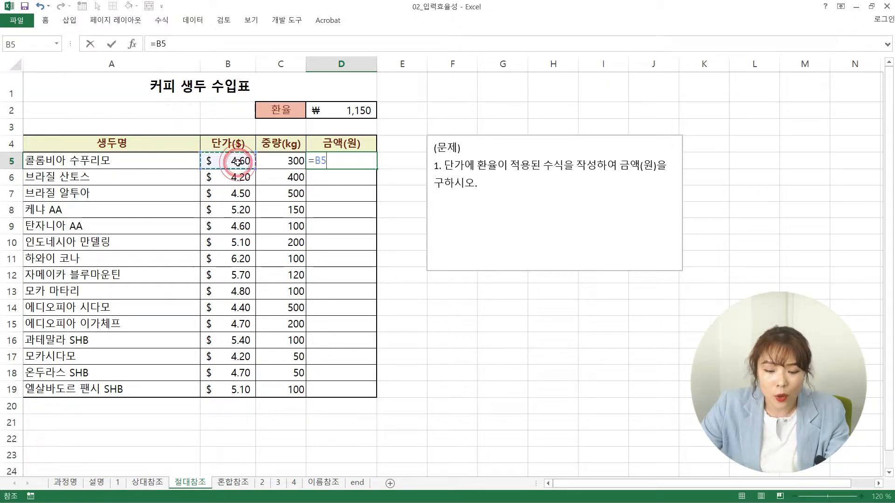
{"action": "type", "text": "*"}
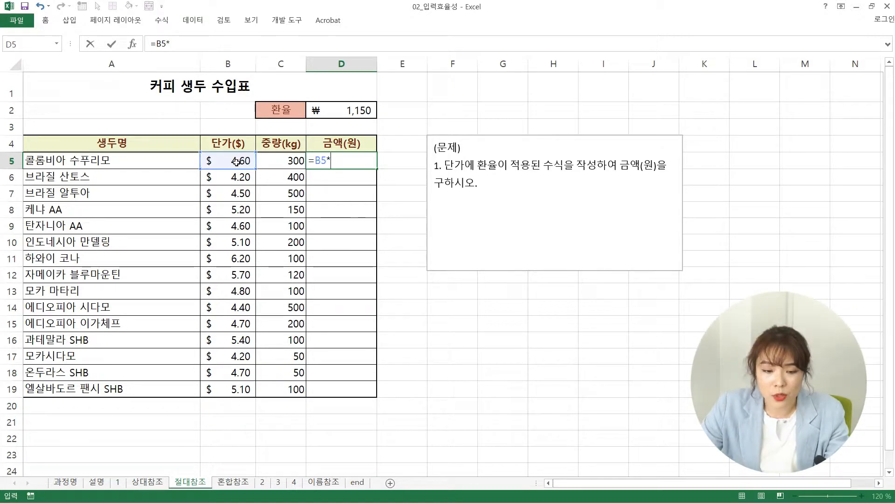
{"action": "left_click", "coordinate": [287, 159]}
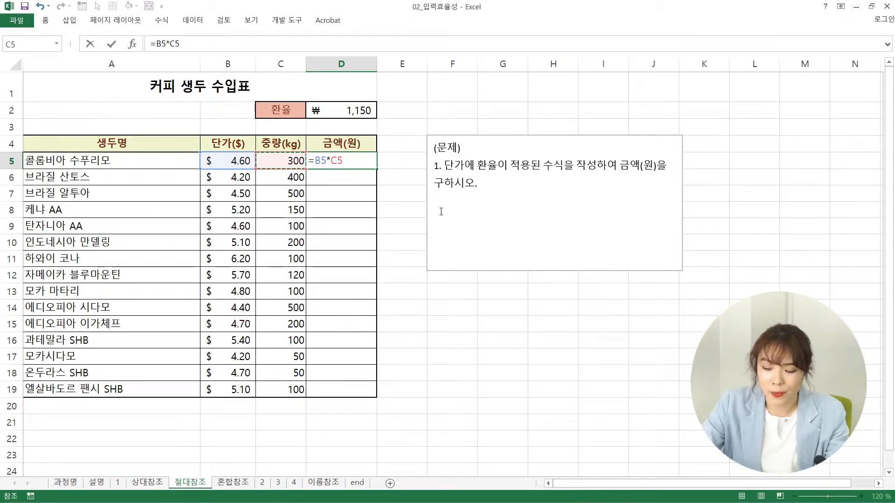
{"action": "type", "text": "*"}
{"action": "left_click", "coordinate": [344, 110]}
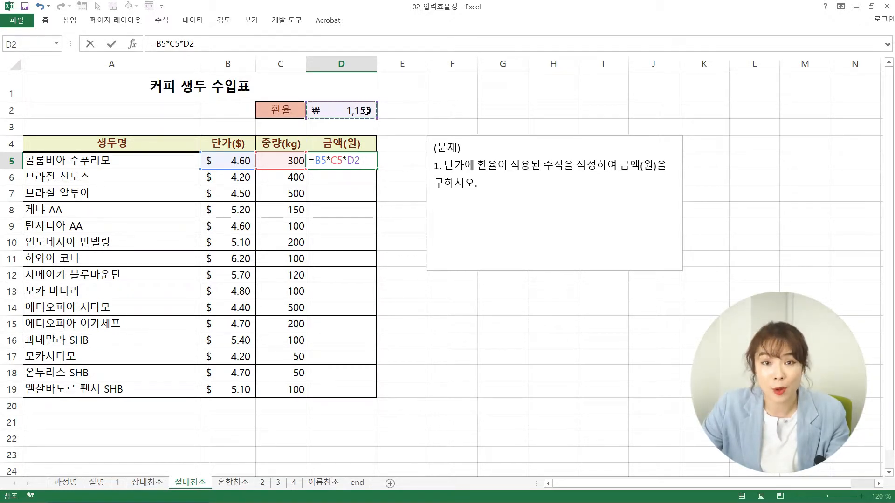
- Make the exchange rate reference absolute as $D$2 and enter the finished formula =B5*C5*$D$2 in D5
{"action": "key", "text": "F4"}
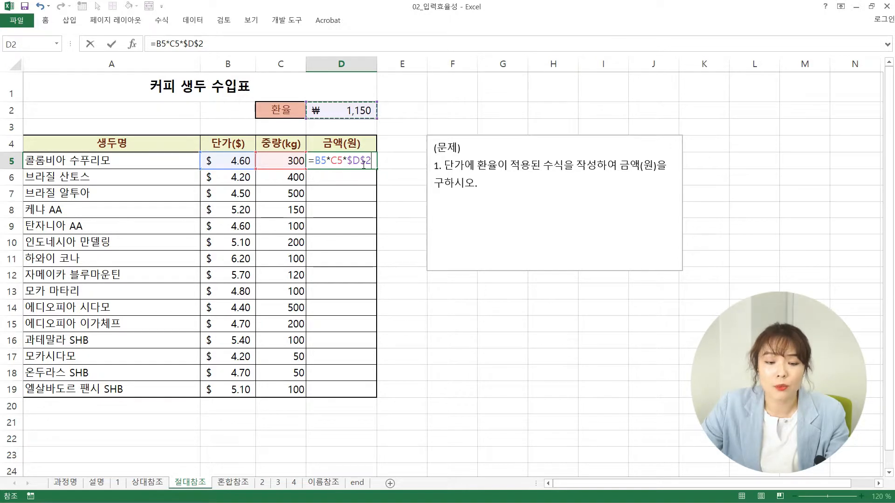
{"action": "key", "text": "F4"}
{"action": "key", "text": "F4"}
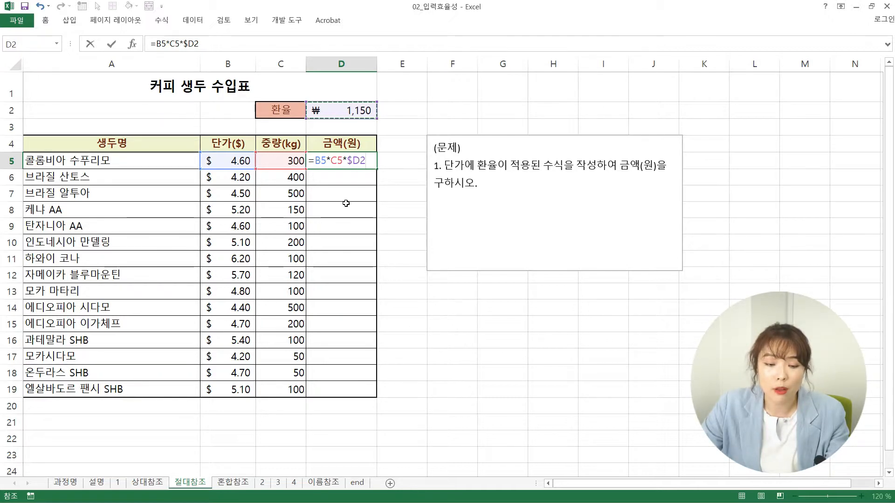
{"action": "key", "text": "F4"}
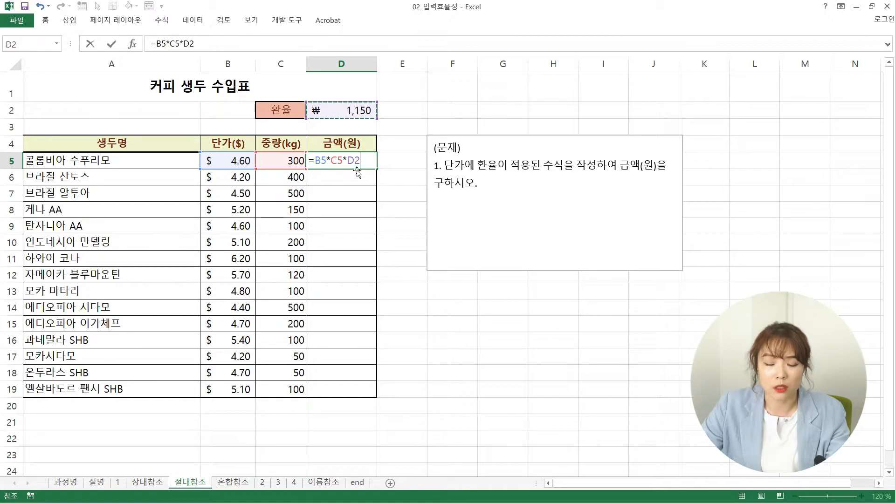
{"action": "key", "text": "F4"}
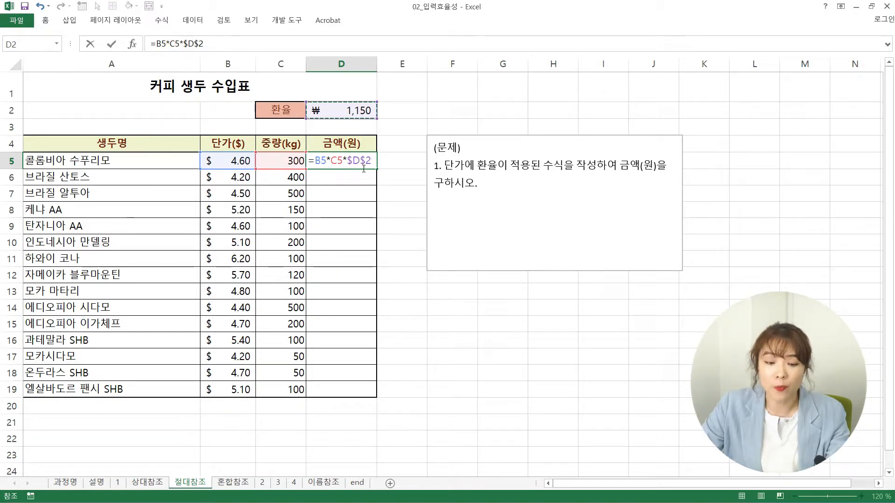
{"action": "key", "text": "Return"}
{"action": "key", "text": "Up"}
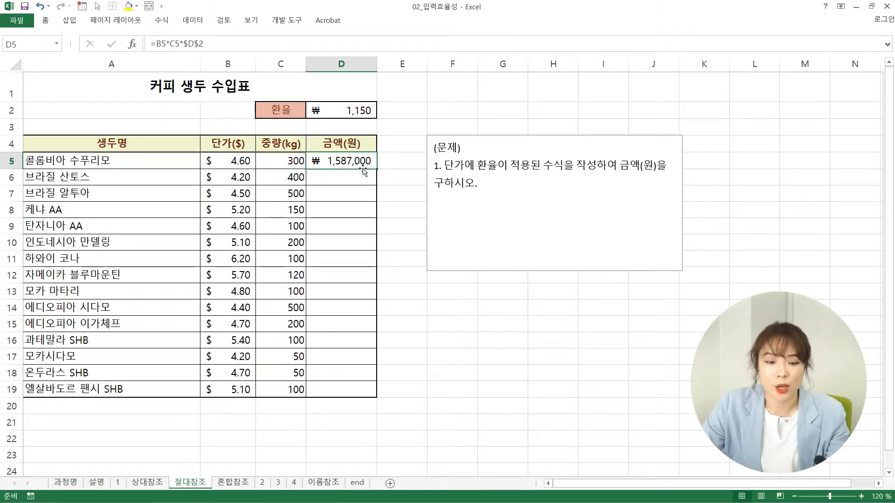
- Fill the 금액(원) formula from D5 down through D19 and check the cell references in D19
{"action": "left_click_drag", "start_coordinate": [377, 169], "coordinate": [385, 401]}
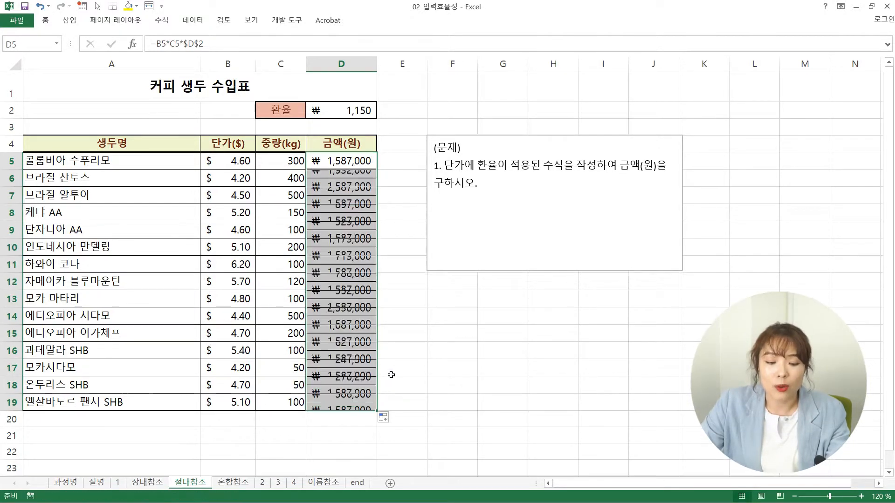
{"action": "left_click", "coordinate": [356, 404]}
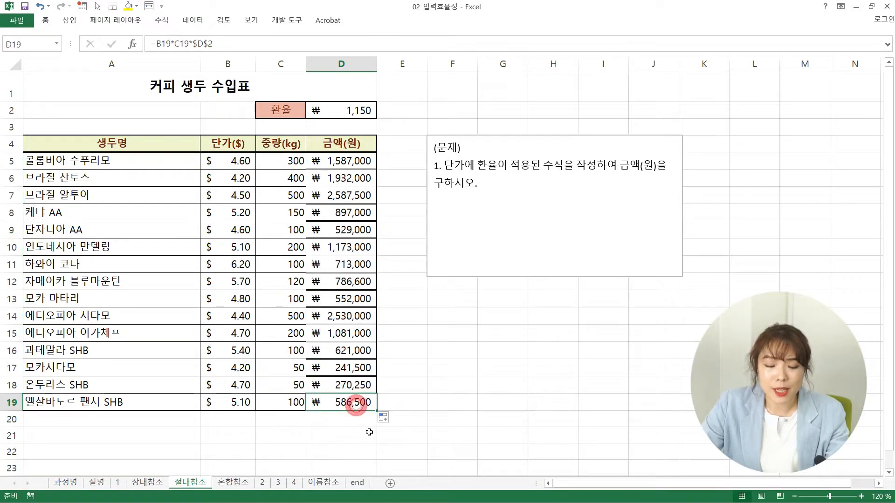
{"action": "double_click", "coordinate": [363, 403]}
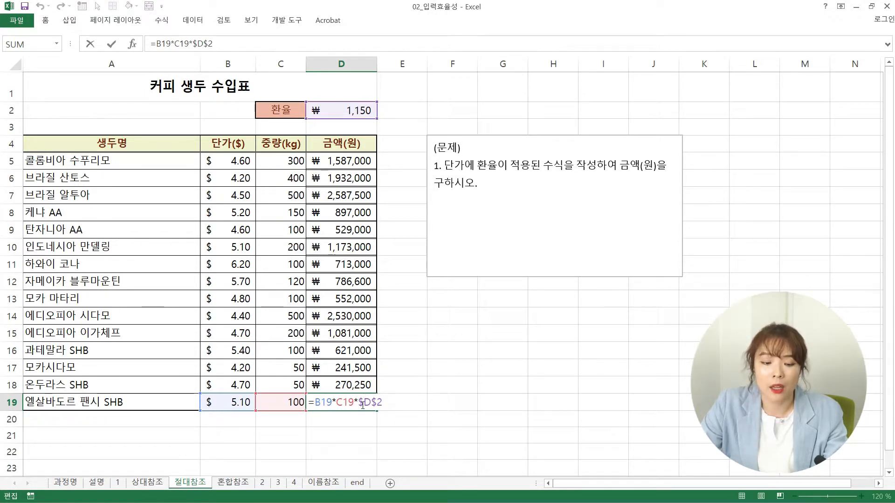
{"action": "key", "text": "ctrl+Return"}
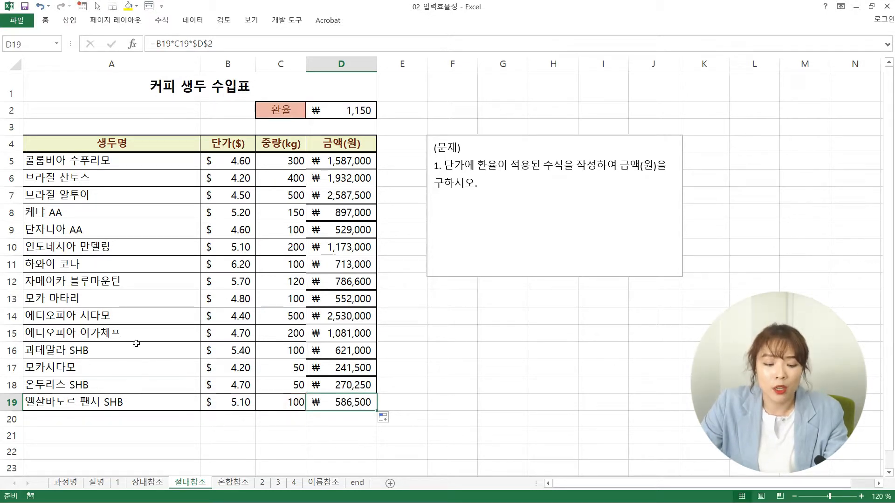
- Open the 혼합참조 sheet and build the increased fare formula =B5+(B5*C4) in C5, following the formula given in the problem text
{"action": "left_click", "coordinate": [233, 482]}
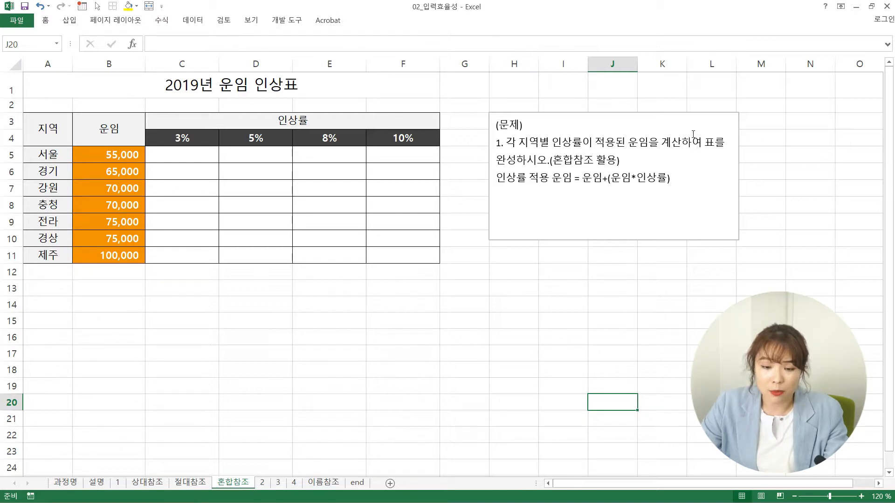
{"action": "left_click_drag", "start_coordinate": [592, 161], "coordinate": [496, 178]}
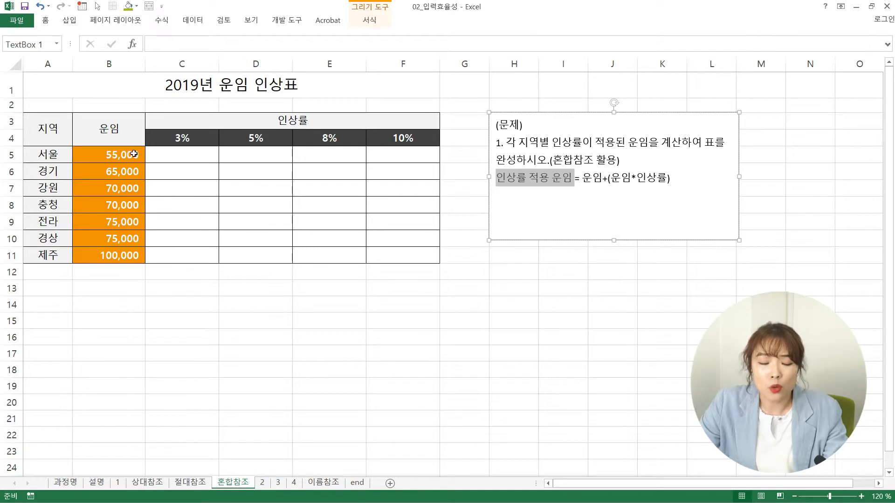
{"action": "left_click", "coordinate": [186, 155]}
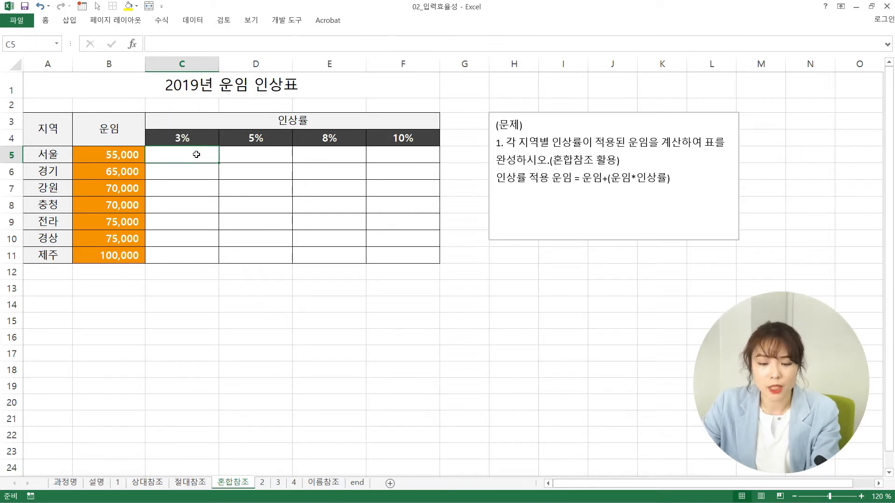
{"action": "type", "text": "="}
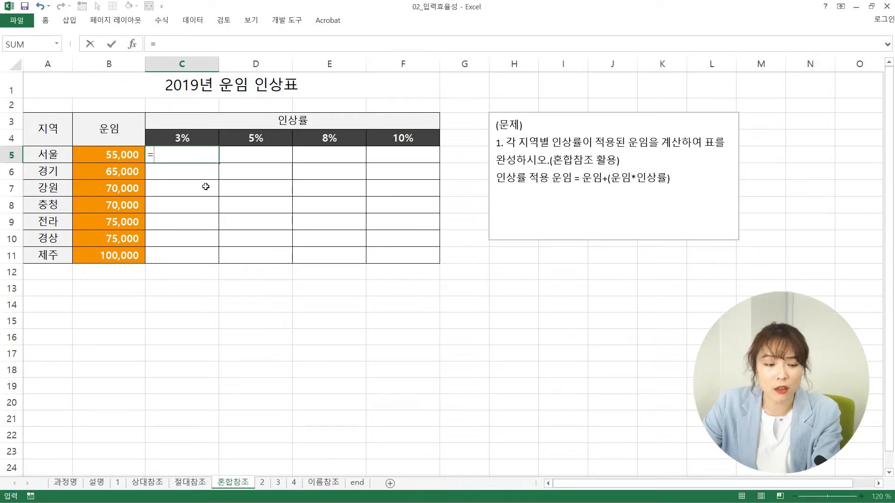
{"action": "left_click", "coordinate": [117, 156]}
{"action": "type", "text": "+("}
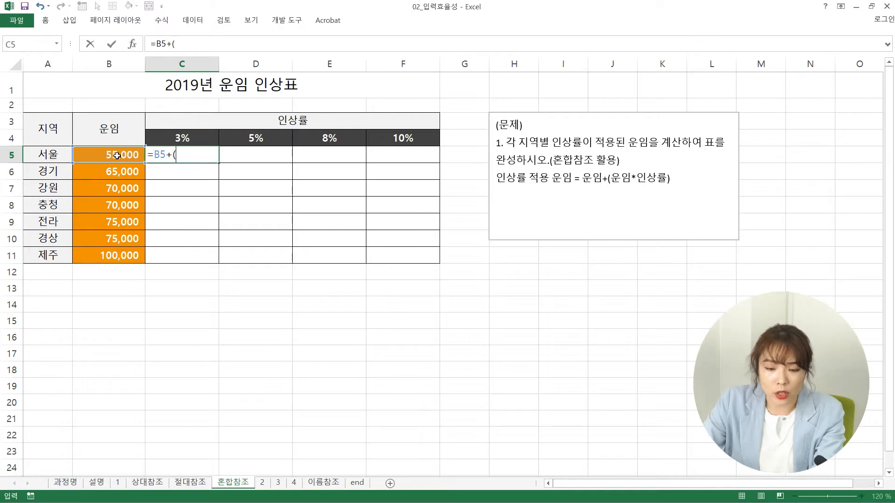
{"action": "left_click", "coordinate": [116, 156]}
{"action": "type", "text": "*"}
{"action": "left_click", "coordinate": [184, 138]}
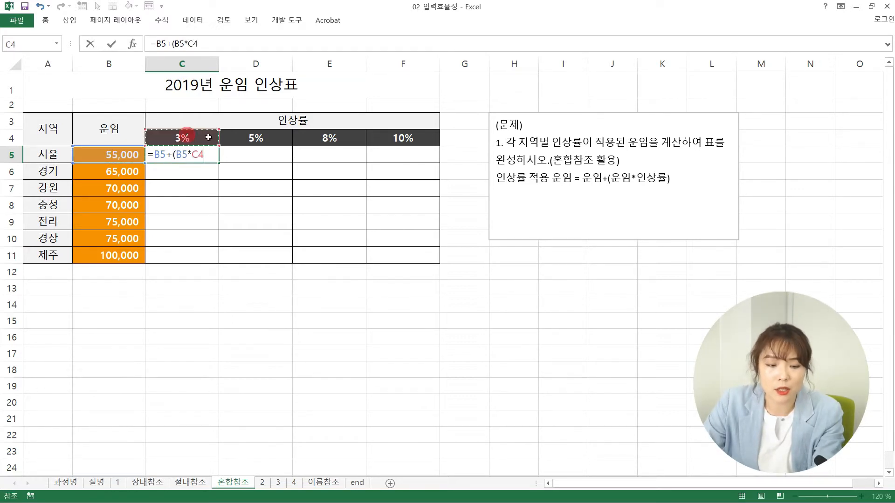
{"action": "type", "text": ")"}
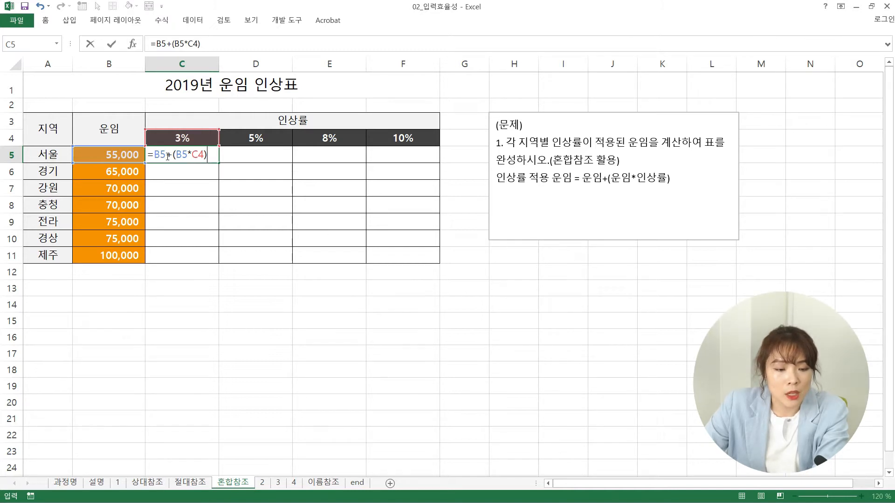
- Change both B5 references in the C5 formula to the mixed reference $B5, fixing only the column
{"action": "left_click_drag", "start_coordinate": [166, 155], "coordinate": [154, 156]}
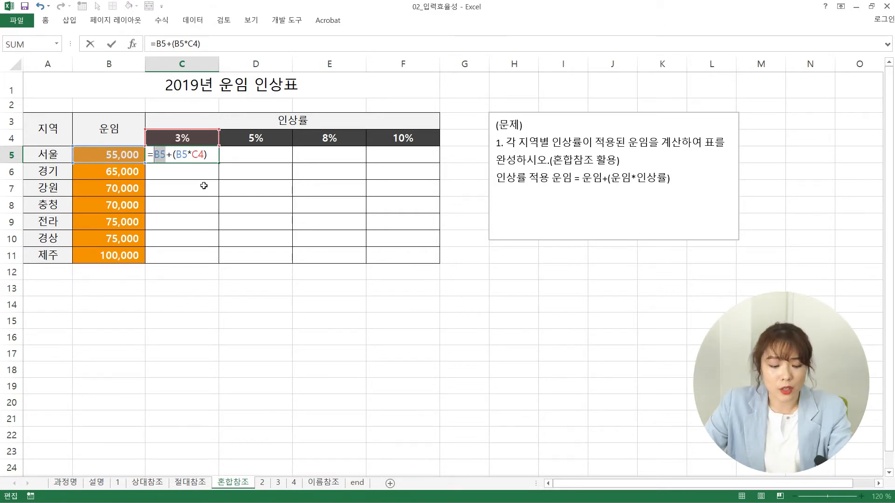
{"action": "key", "text": "F4"}
{"action": "key", "text": "F4"}
{"action": "key", "text": "F4"}
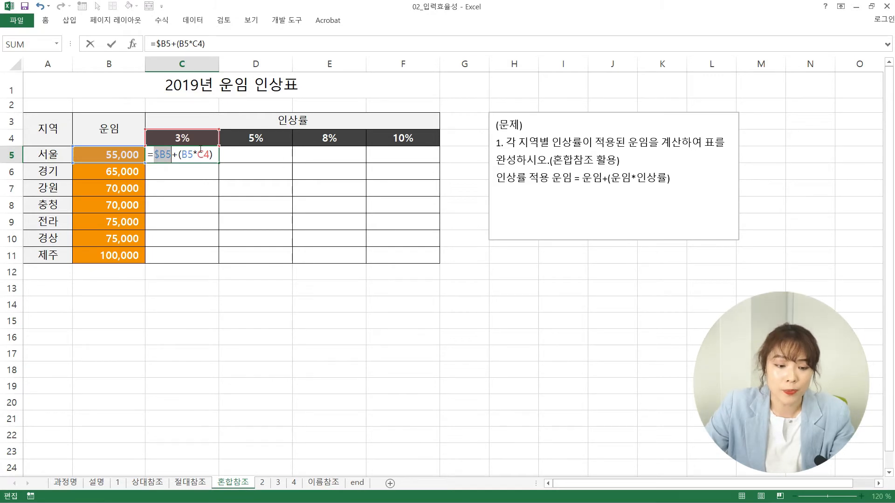
{"action": "double_click", "coordinate": [186, 154]}
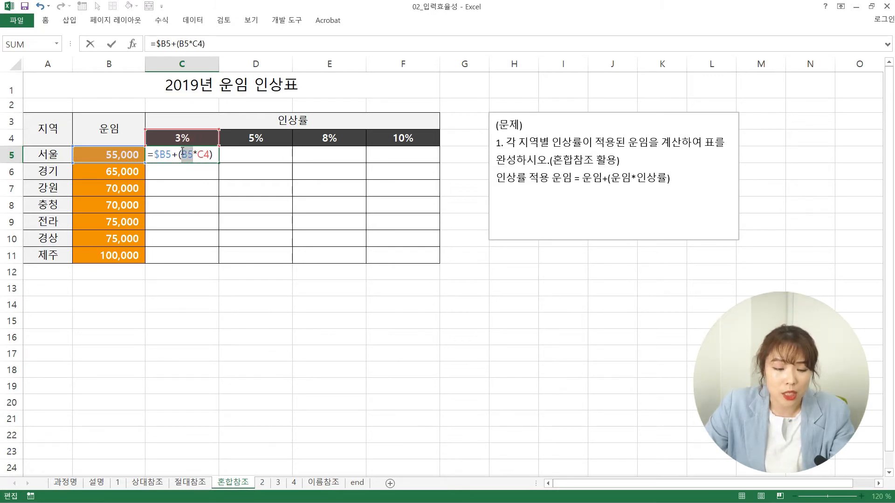
{"action": "key", "text": "F4"}
{"action": "key", "text": "F4"}
{"action": "key", "text": "F4"}
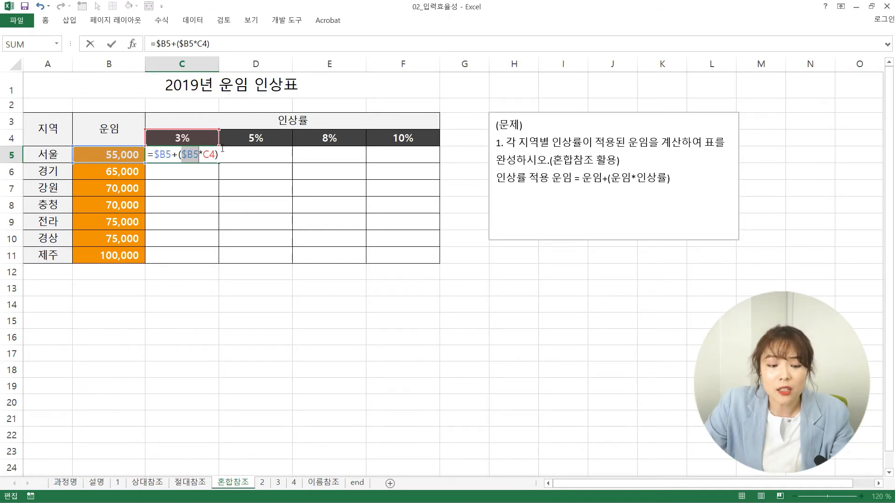
- Fix only the row of the increase rate reference as C$4 and enter the finished formula =$B5+($B5*C$4) in C5
{"action": "left_click_drag", "start_coordinate": [216, 155], "coordinate": [205, 155]}
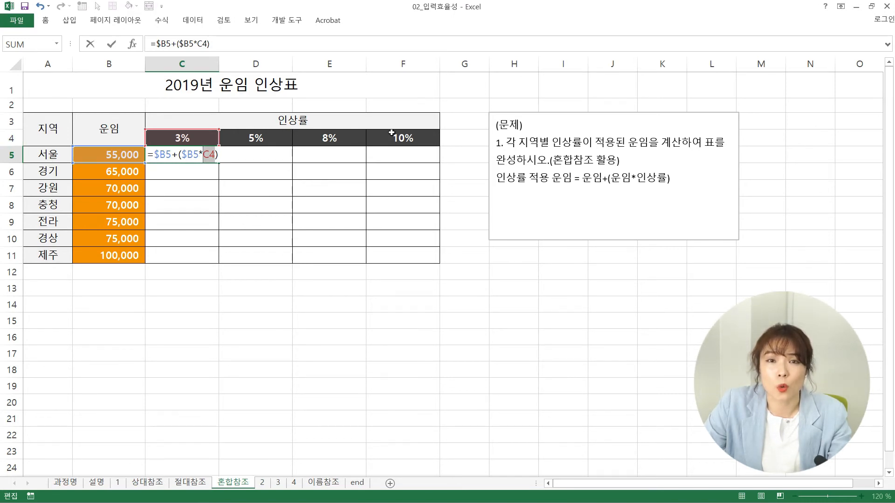
{"action": "key", "text": "F4"}
{"action": "key", "text": "F4"}
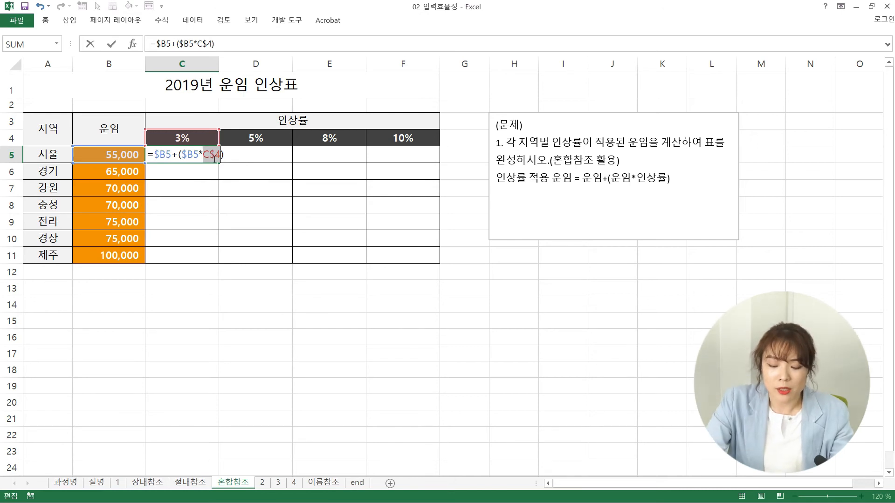
{"action": "key", "text": "Return"}
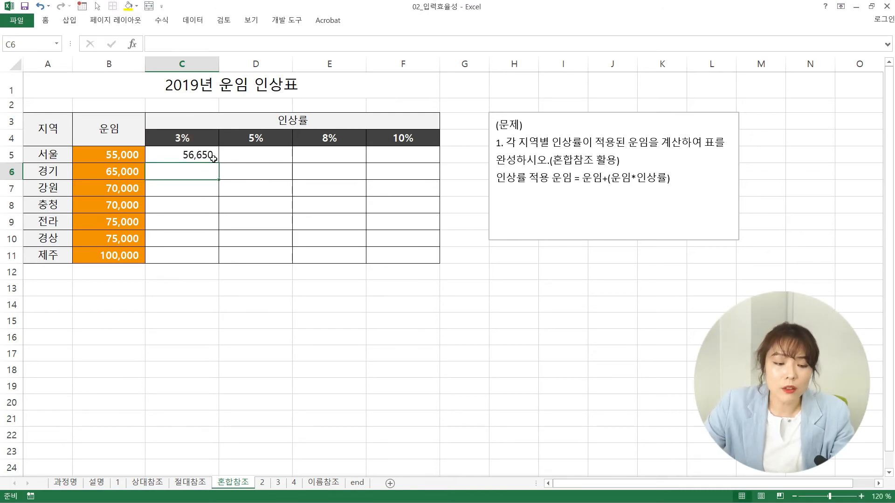
- Fill the C5 formula across to F5 and down through row 11 to complete the fare table C5:F11
{"action": "left_click", "coordinate": [213, 157]}
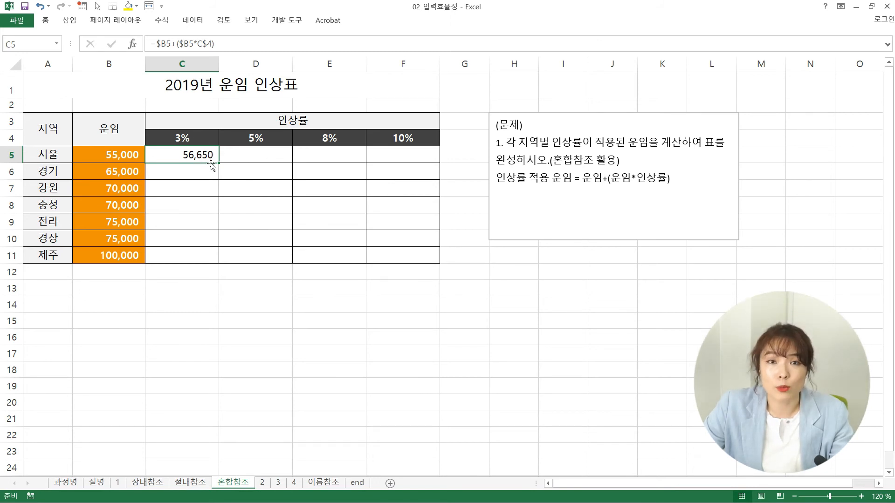
{"action": "left_click_drag", "start_coordinate": [220, 164], "coordinate": [411, 161]}
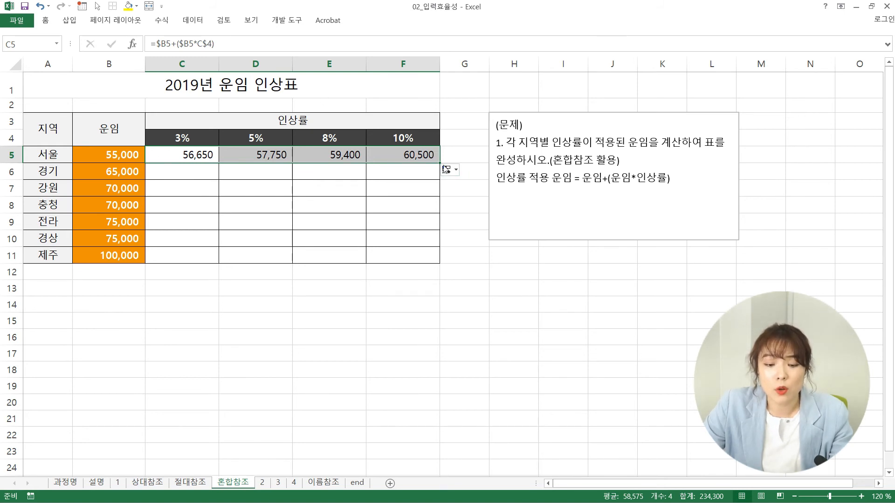
{"action": "left_click_drag", "start_coordinate": [440, 163], "coordinate": [440, 263]}
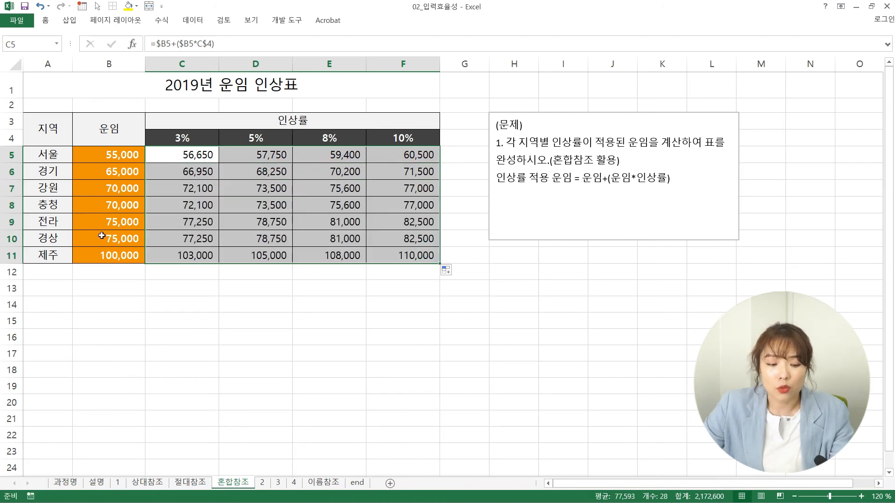